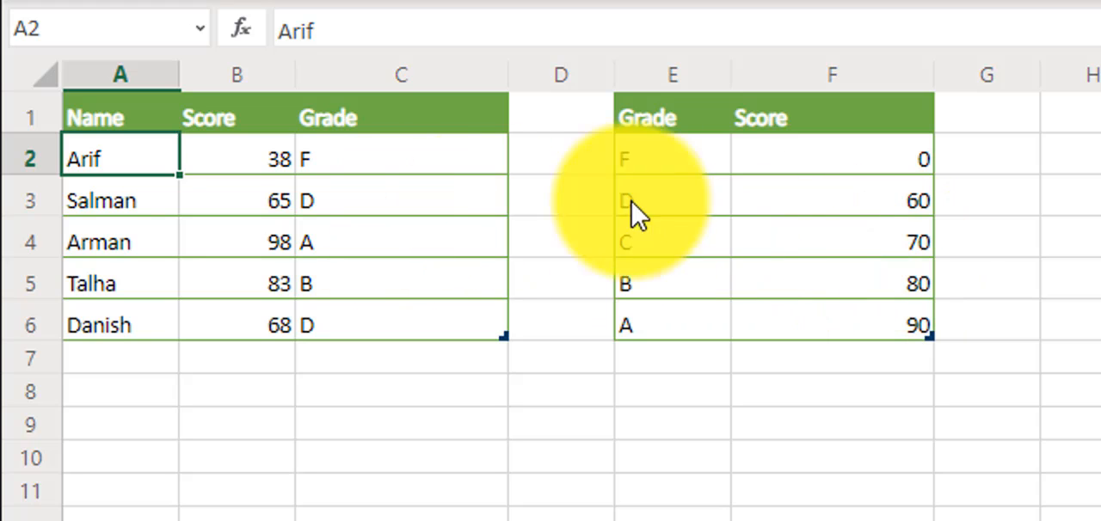
Examine the IFS formula in cell C2 that assigns the grade from the score, leaving it unedited.
left_click(388, 164)
double_click(388, 164)
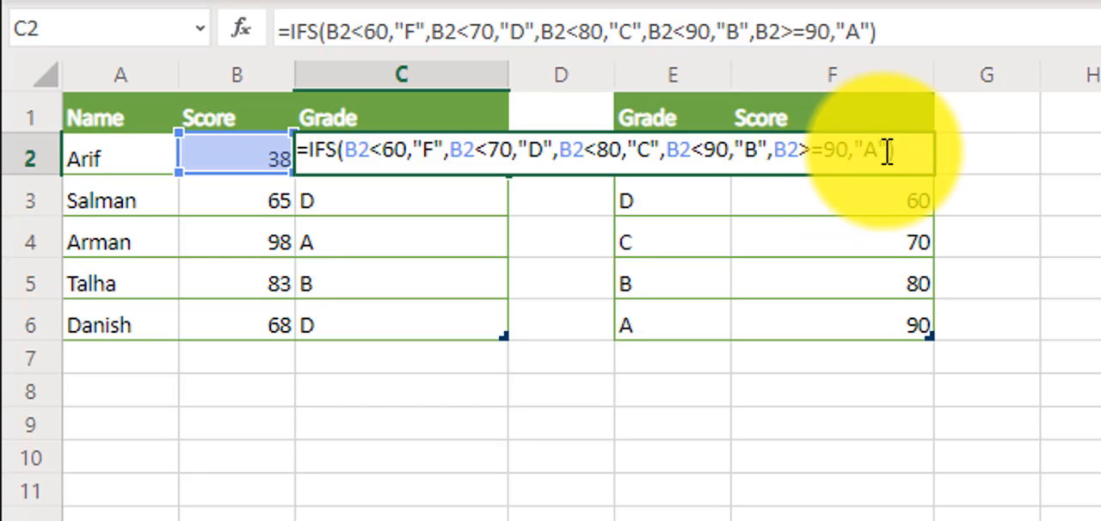
key("Return")
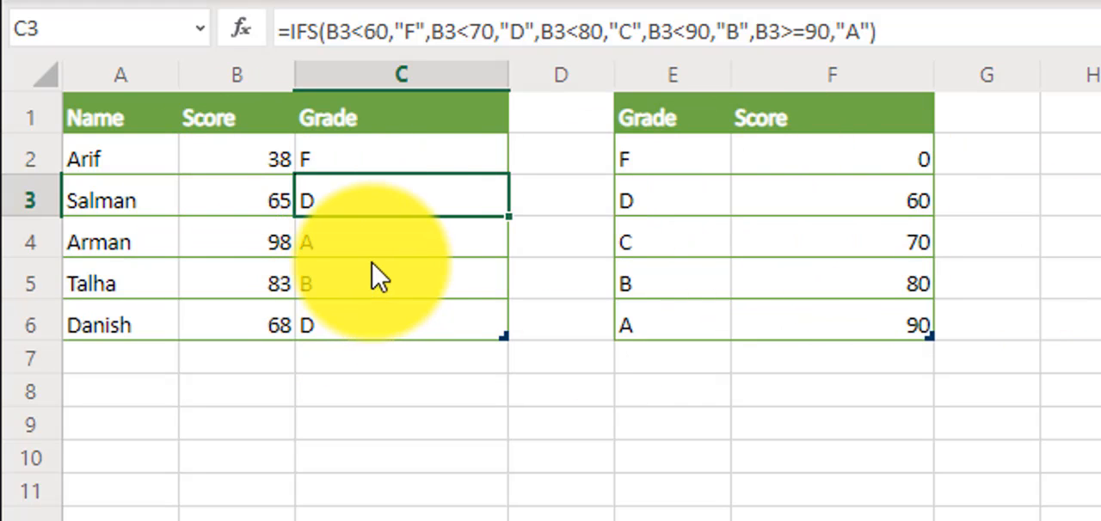
left_click(368, 155)
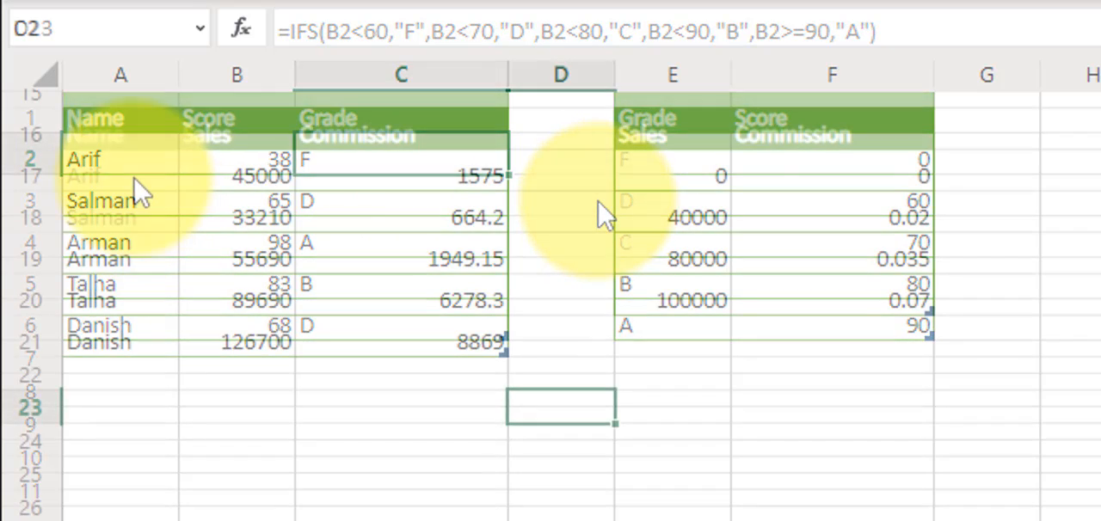
Review the sales and commission data from row 17, checking each sales threshold and its commission rate in E17:F20.
left_click(133, 176)
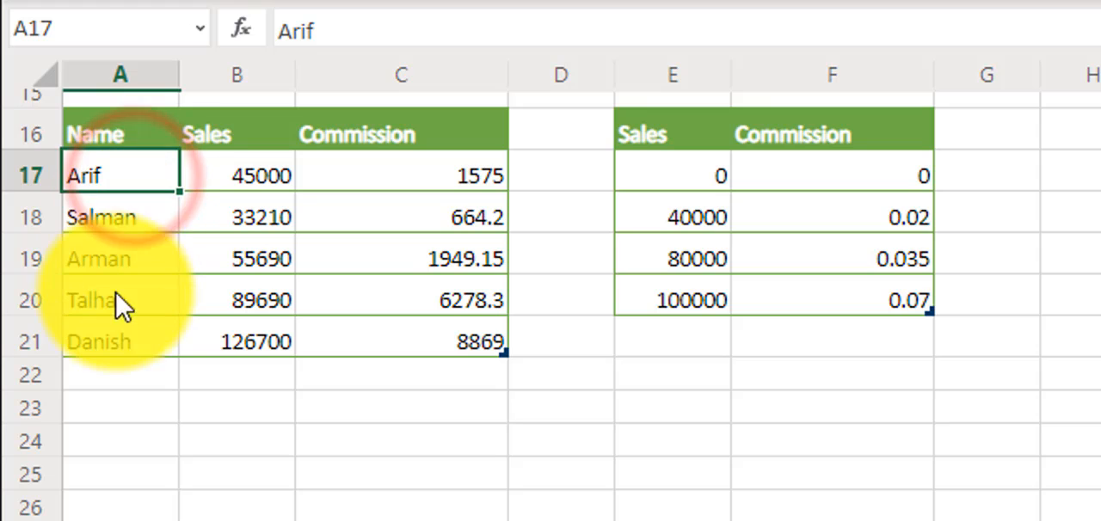
left_click(244, 179)
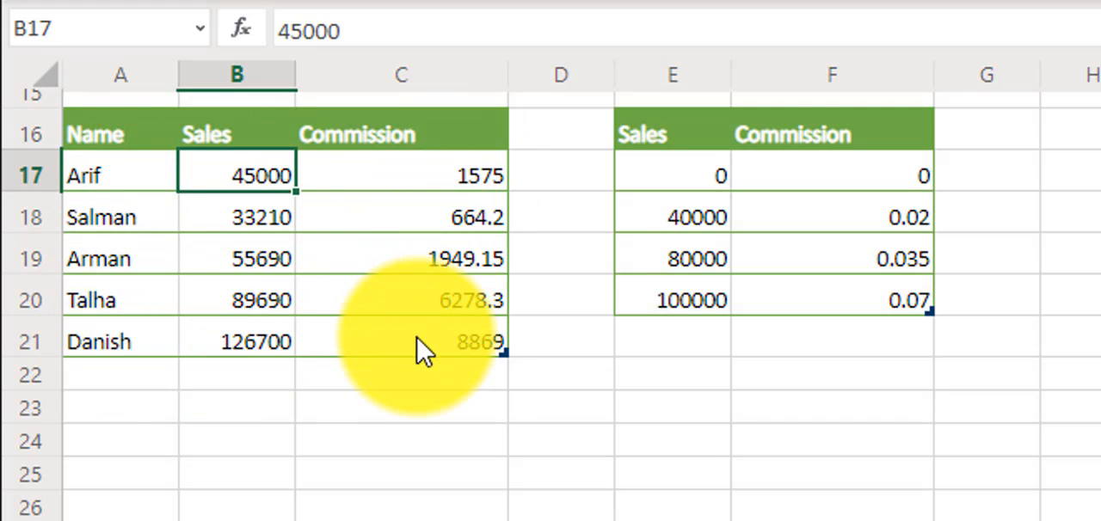
left_click(692, 184)
left_click(859, 185)
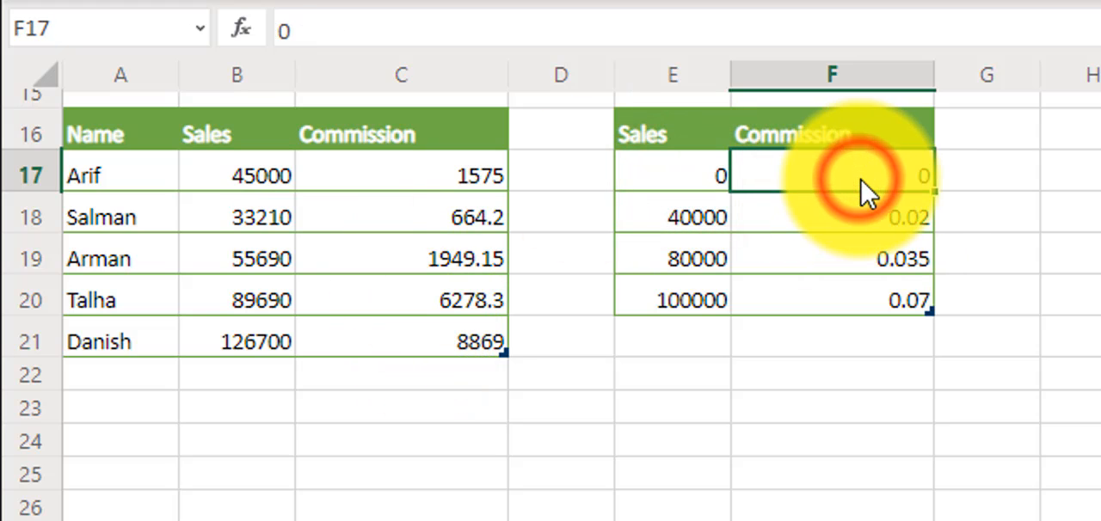
left_click(712, 217)
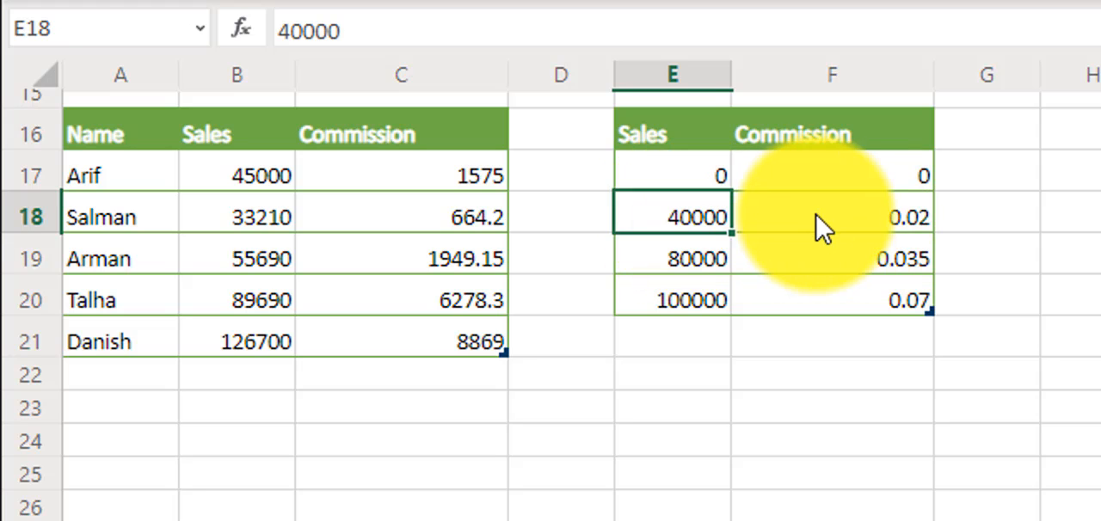
left_click(813, 219)
left_click(690, 257)
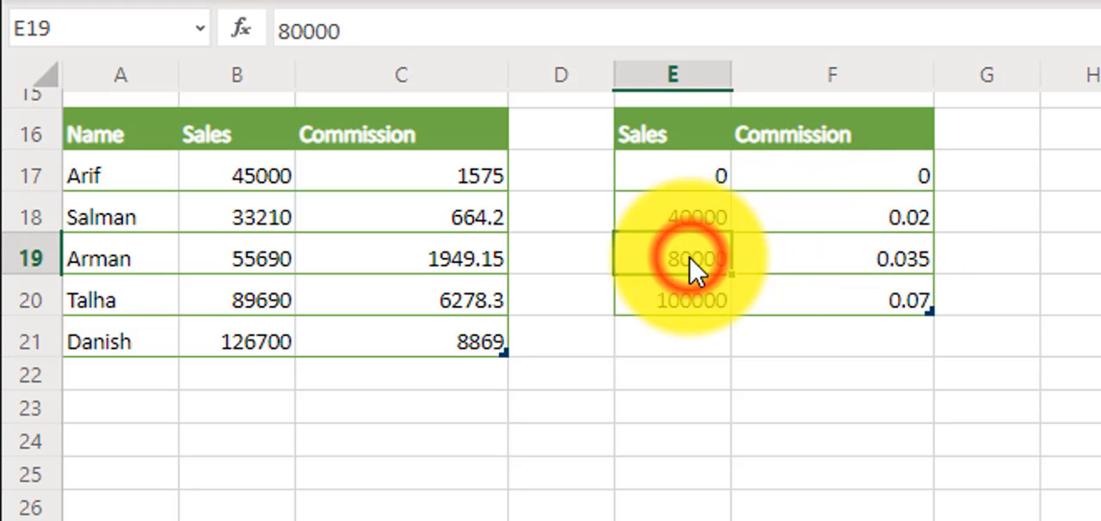
left_click(917, 265)
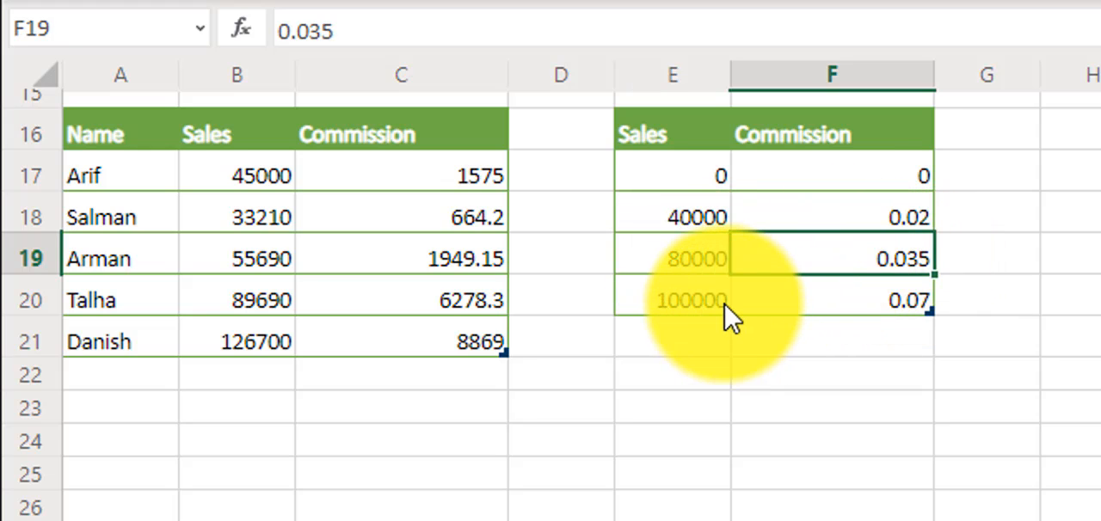
left_click(839, 305)
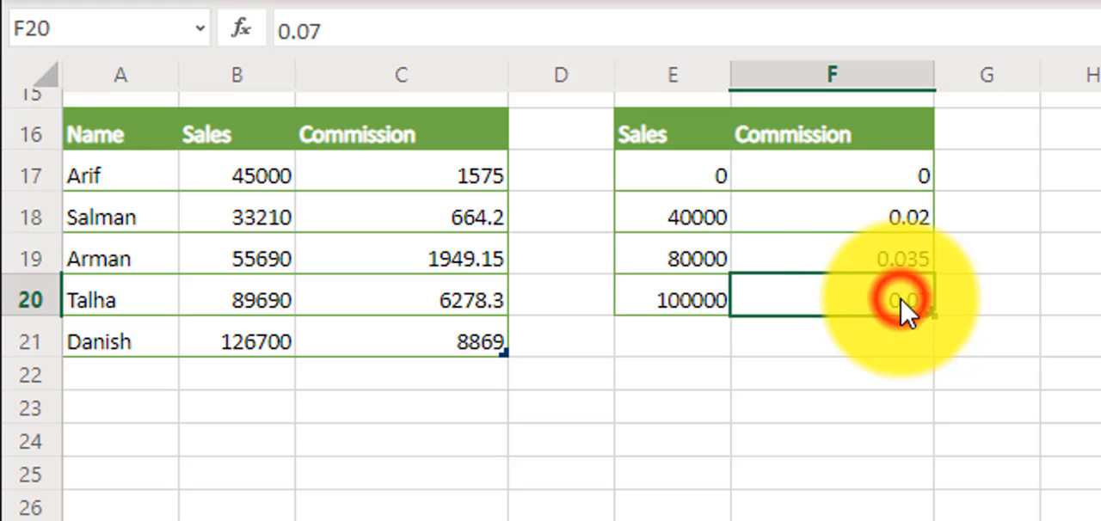
Examine the IFS formula in C17 that multiplies the matching commission rate by the sales amount, leaving it unedited.
double_click(467, 179)
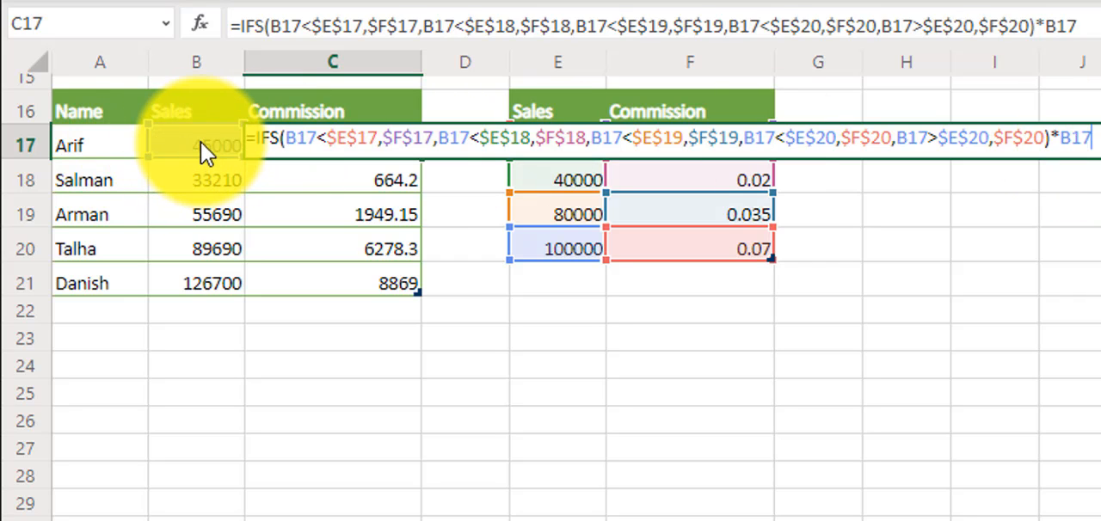
key("Return")
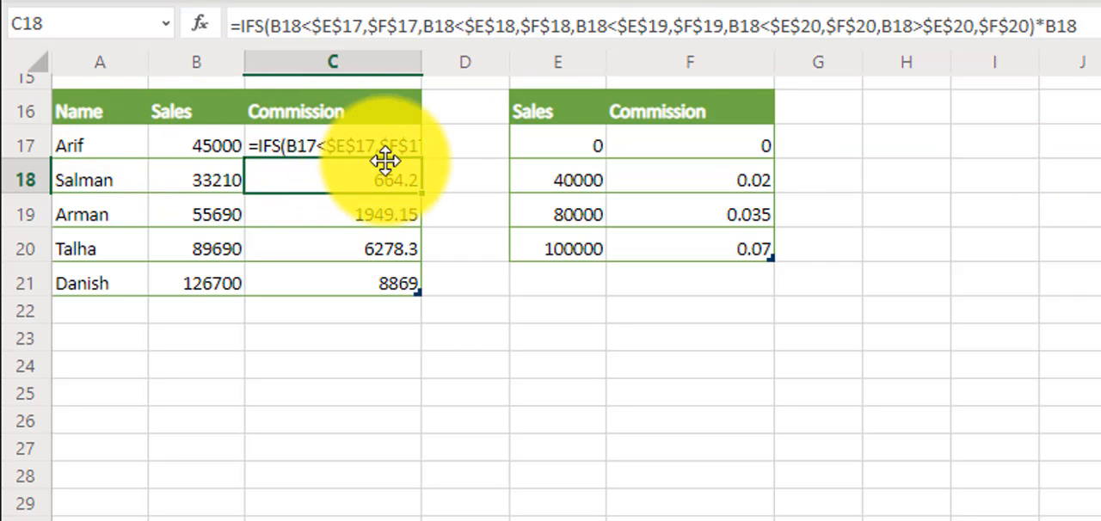
left_click(359, 145)
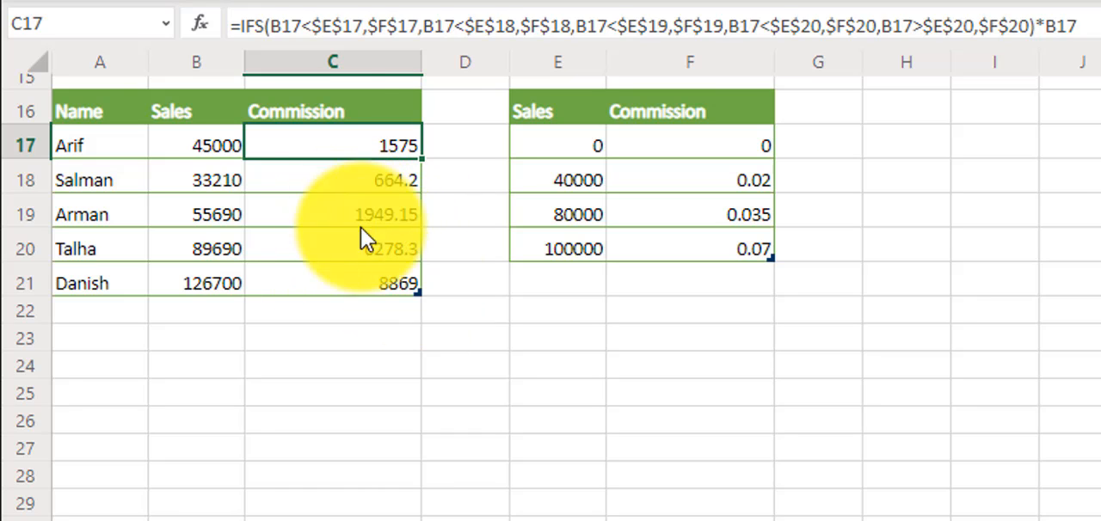
double_click(355, 135)
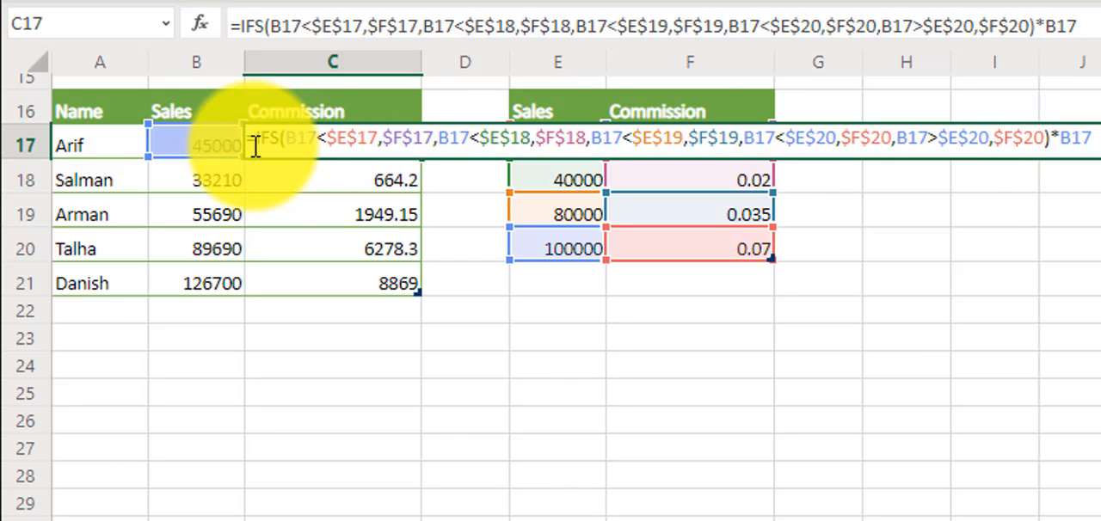
key("Return")
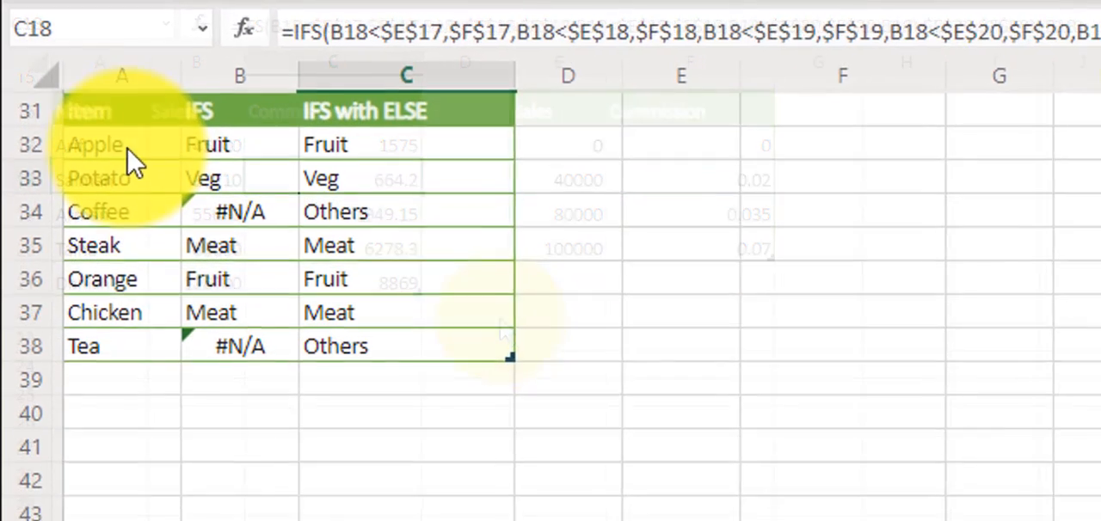
Examine the IFS formula in B32 that categorises the item in A32, leaving it unedited.
left_click(135, 160)
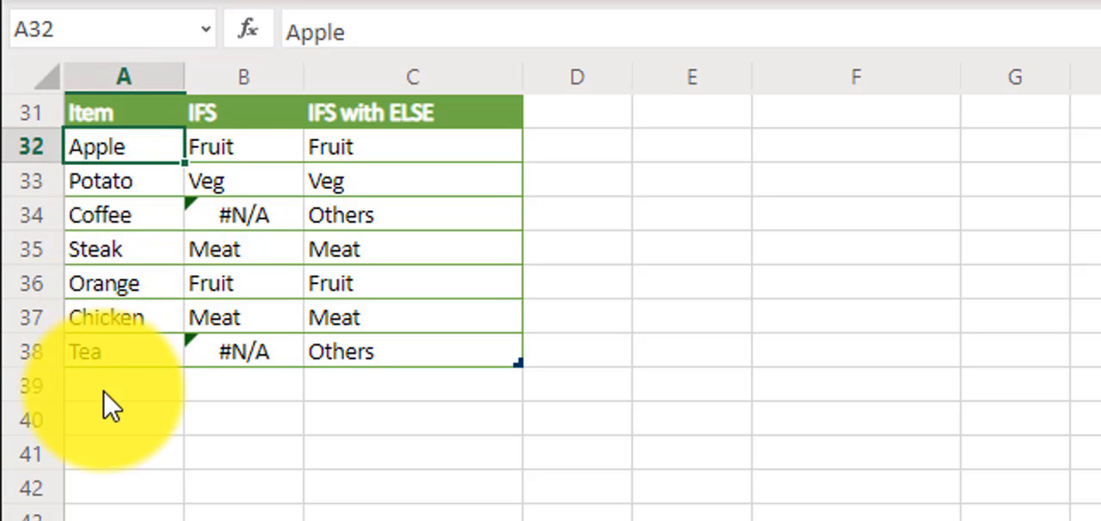
left_click(258, 157)
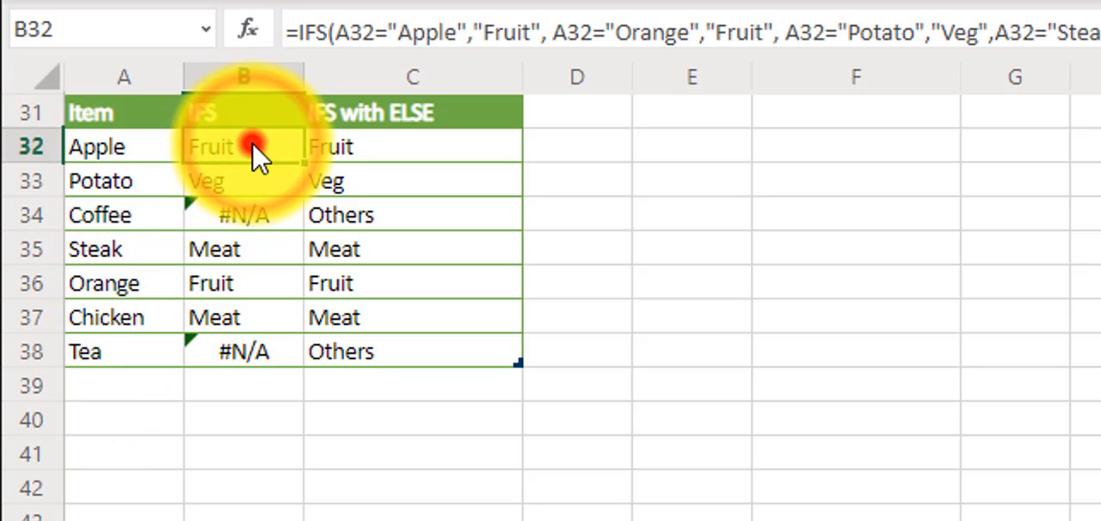
double_click(245, 154)
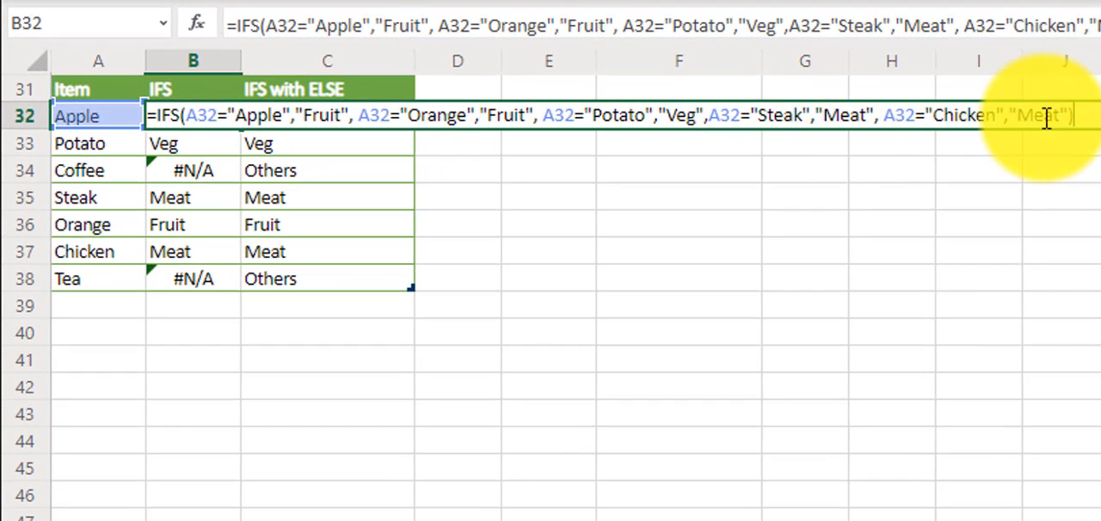
key("Return")
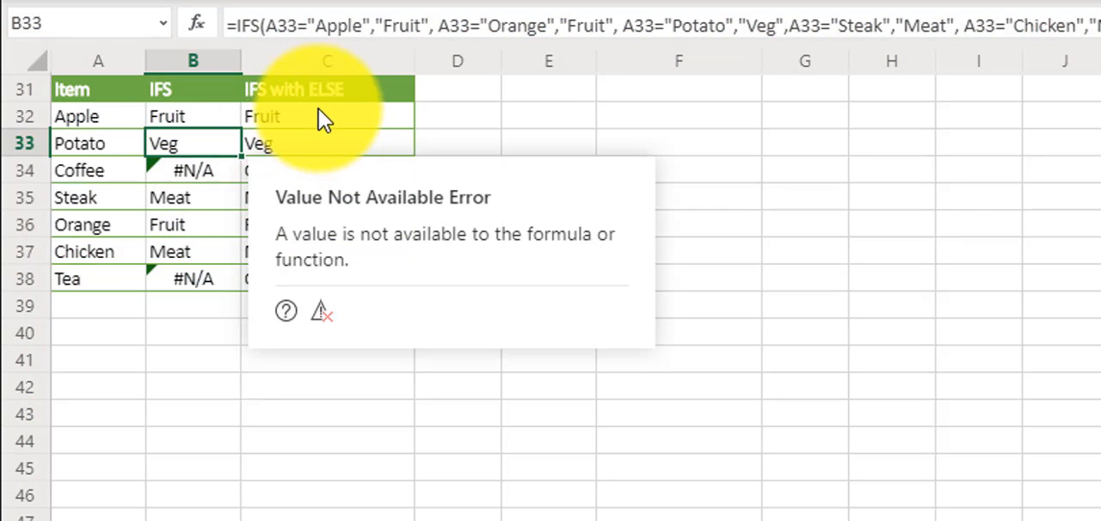
Check the IFS column cells for Coffee and Tea, B34 and B38, comparing the two.
left_click(536, 112)
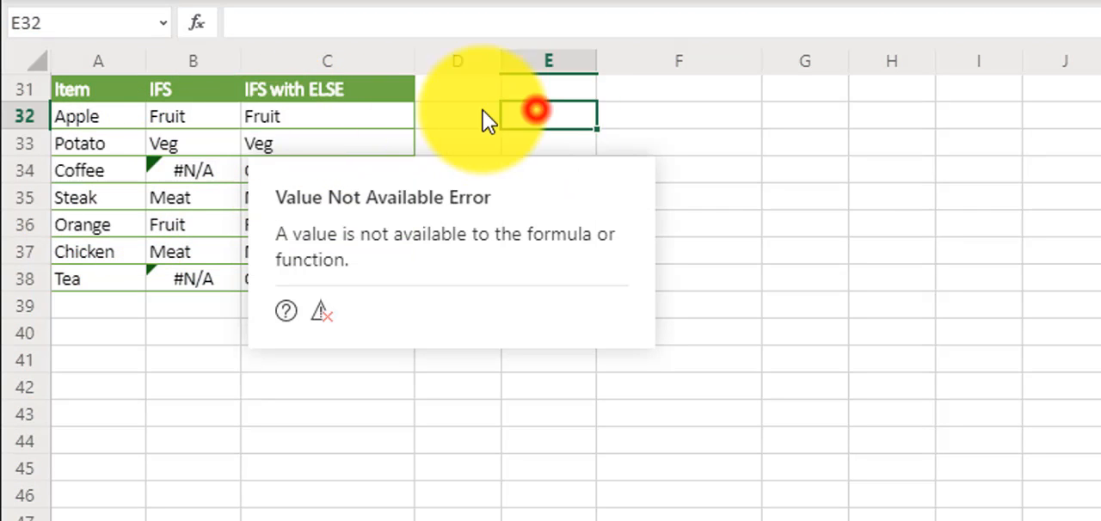
left_click(185, 173)
left_click(191, 275)
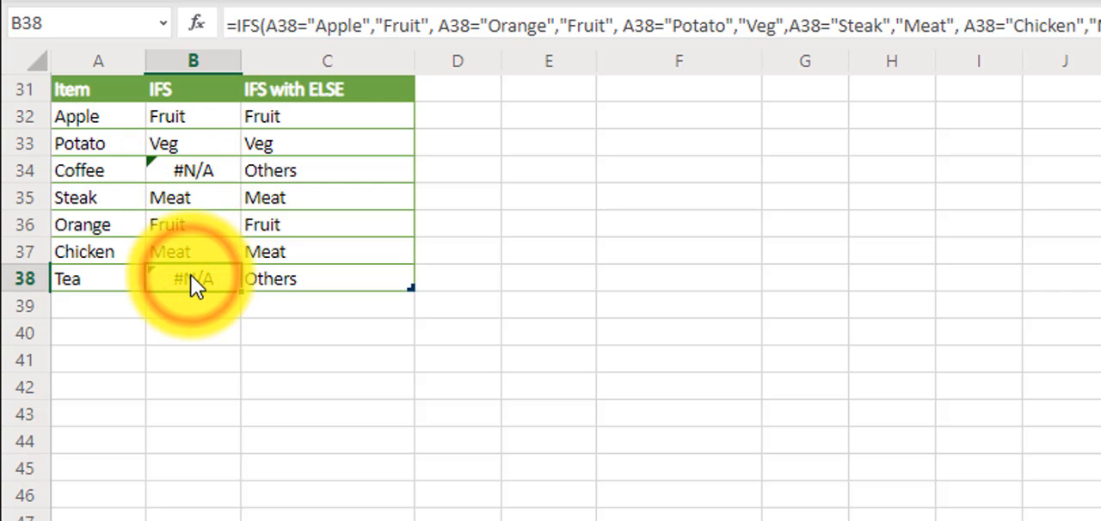
left_click(210, 173)
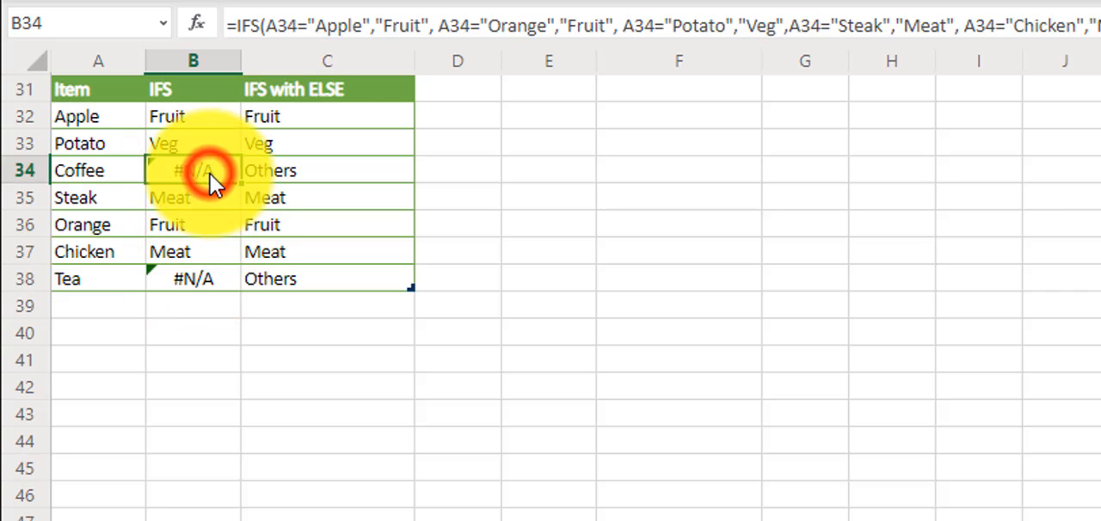
left_click(194, 273)
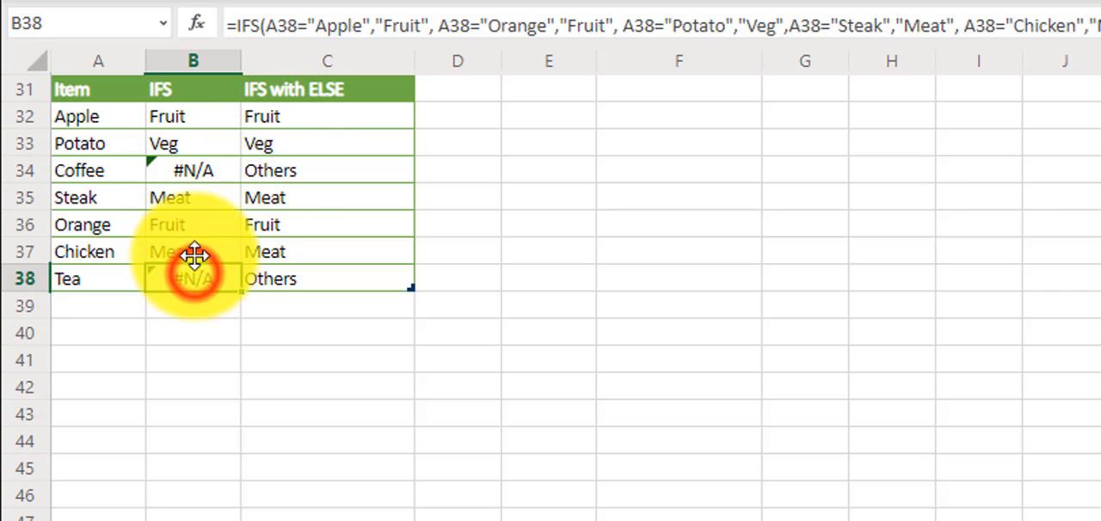
Examine the "True","Others" fallback pair in the C34 IFS with ELSE formula, then check the Tea cell C38.
double_click(312, 163)
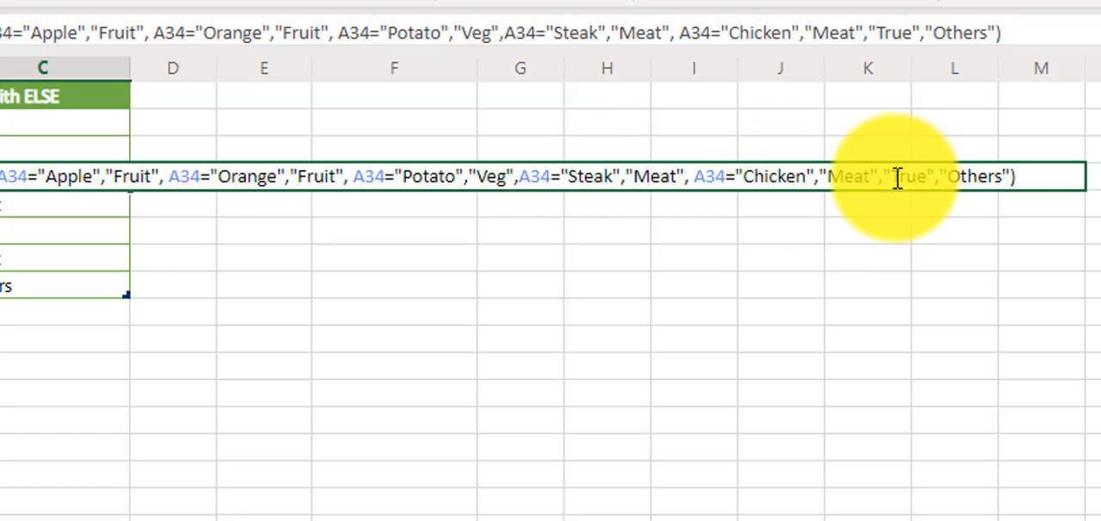
left_click_drag(895, 176, 929, 177)
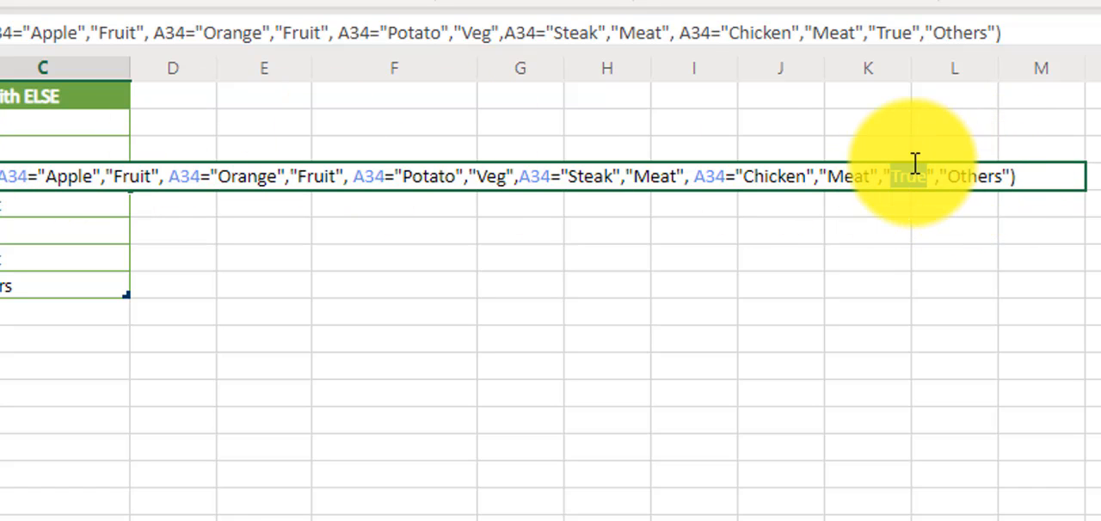
key("Return")
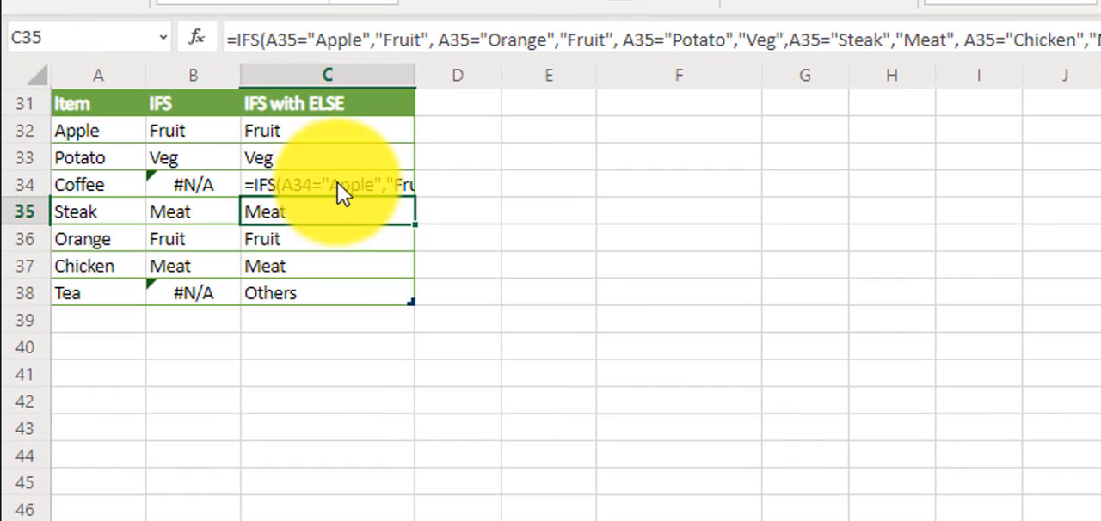
left_click(301, 306)
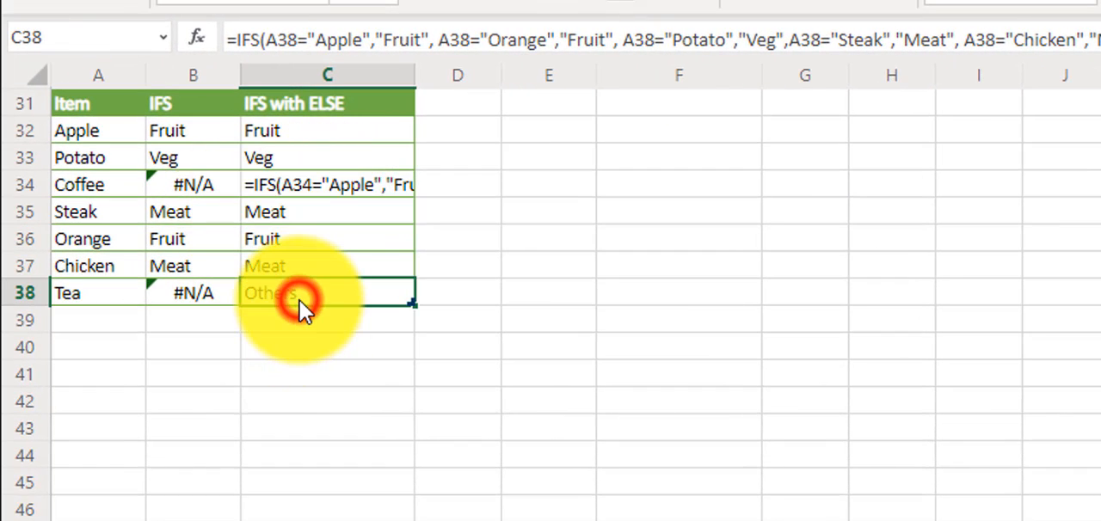